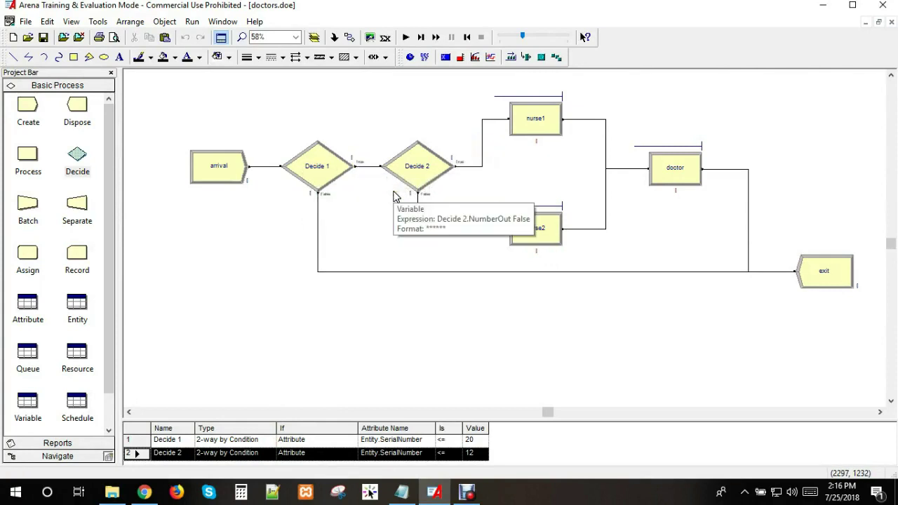
Delete the Decide 1 and Decide 2 modules along with their links
{"action": "left_click", "coordinate": [421, 169]}
{"action": "left_click", "coordinate": [320, 170]}
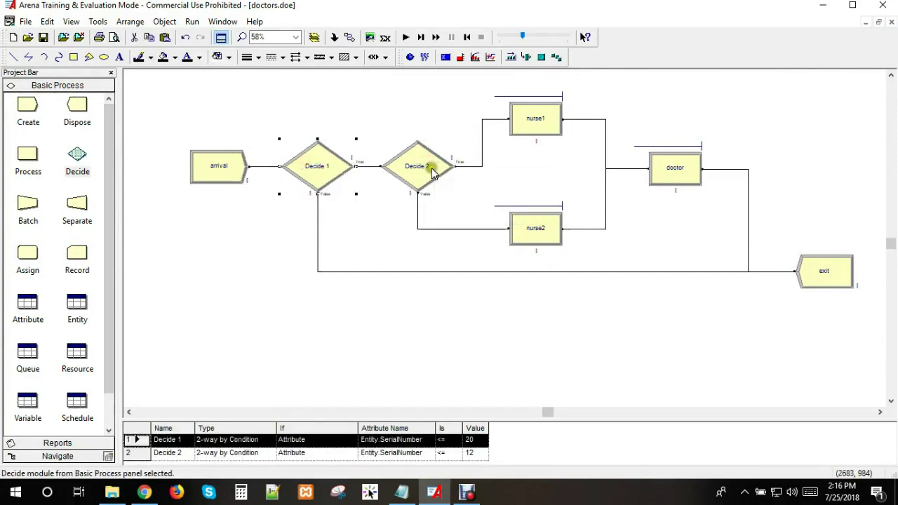
{"action": "left_click", "coordinate": [427, 169]}
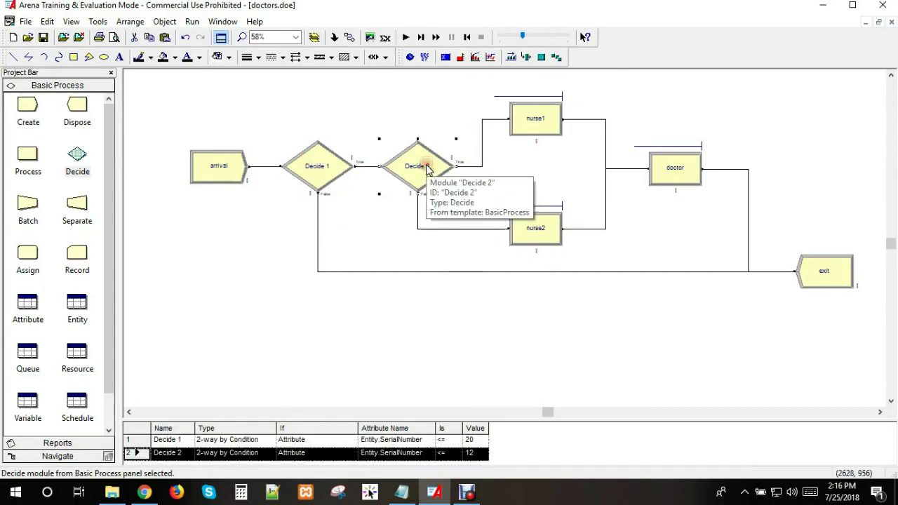
{"action": "key", "text": "Delete"}
{"action": "left_click", "coordinate": [315, 164]}
{"action": "key", "text": "Delete"}
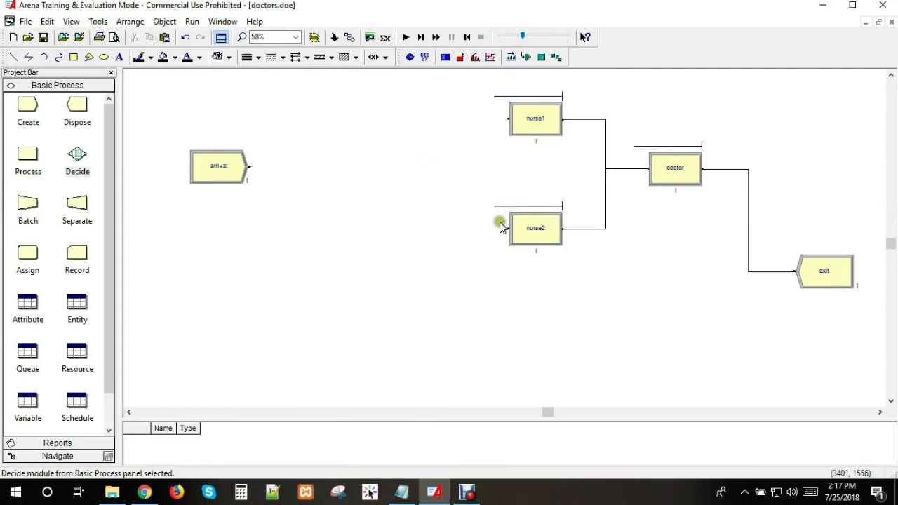
Nudge the arrival module up and right, and bring up the clinic problem notes
{"action": "left_click", "coordinate": [211, 167]}
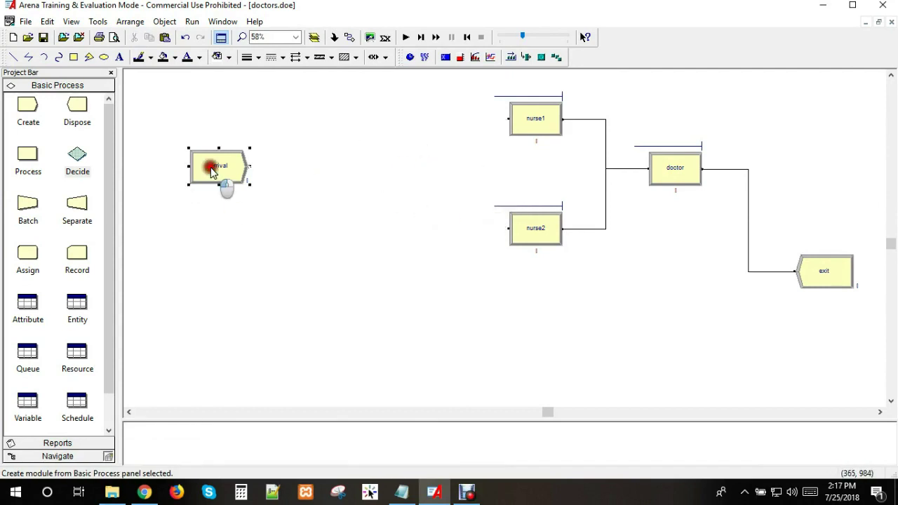
{"action": "left_click_drag", "start_coordinate": [212, 167], "coordinate": [239, 163]}
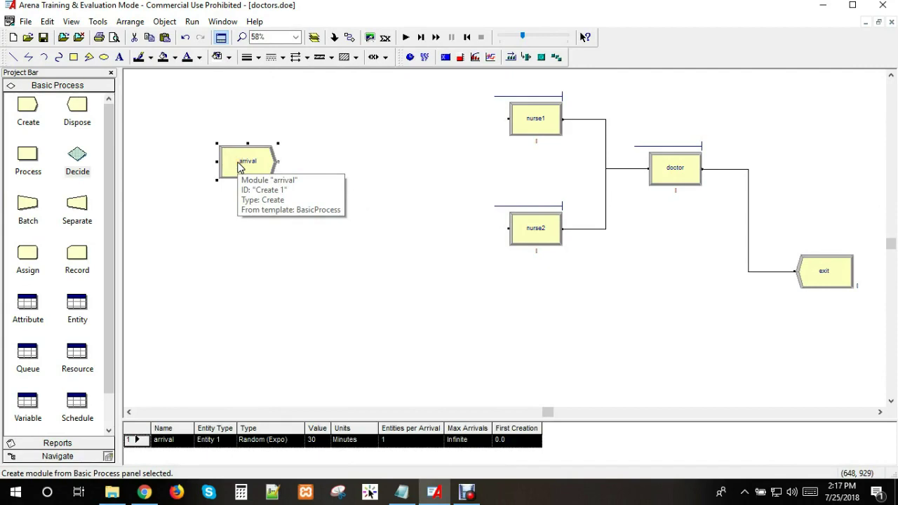
{"action": "left_click", "coordinate": [401, 491]}
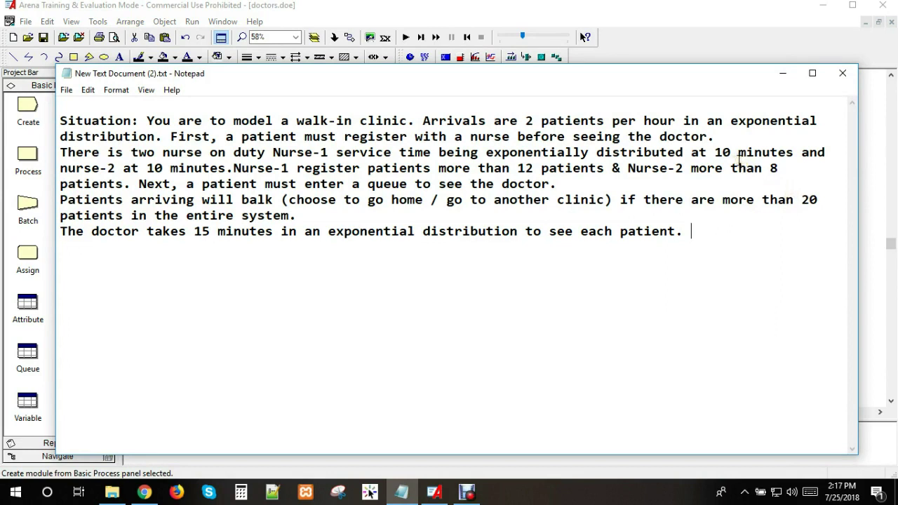
Highlight the nurse thresholds of 12 and 8 patients in the clinic notes
{"action": "double_click", "coordinate": [524, 168]}
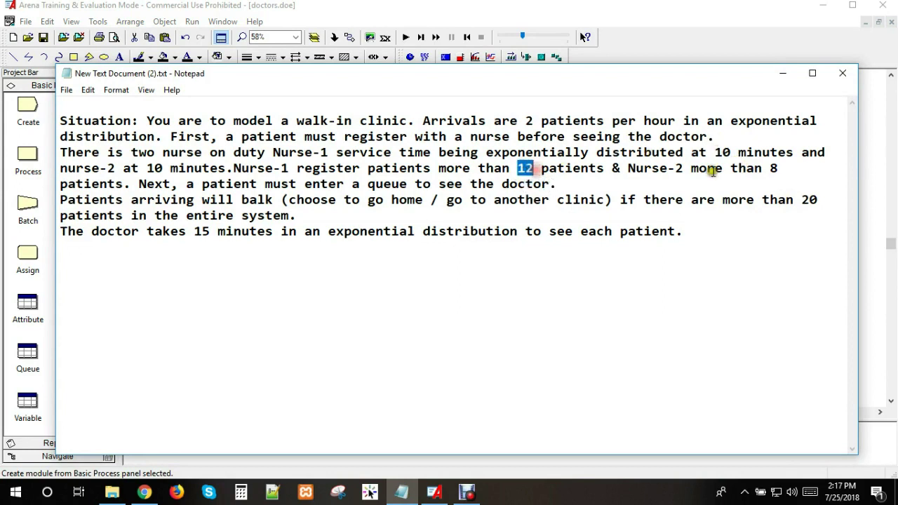
{"action": "double_click", "coordinate": [774, 169]}
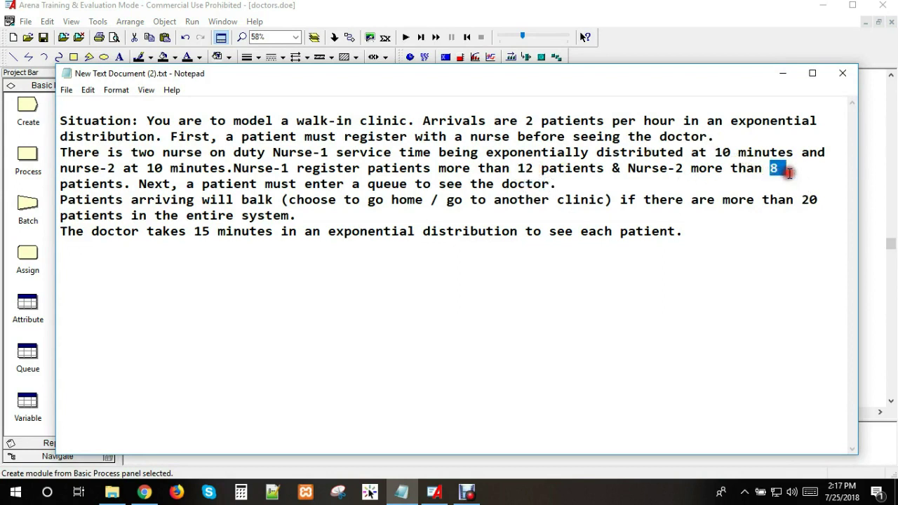
Return to the model and place a new Decide module right after arrival
{"action": "left_click", "coordinate": [783, 73]}
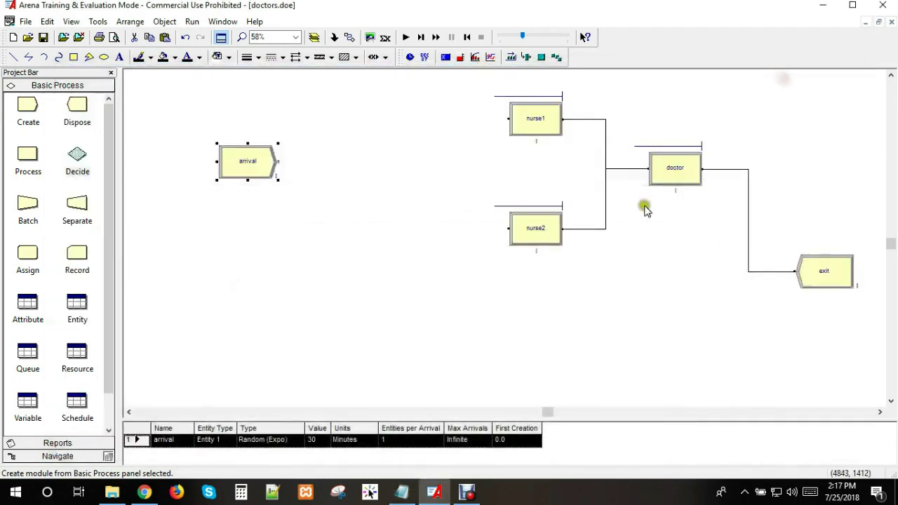
{"action": "left_click", "coordinate": [77, 154]}
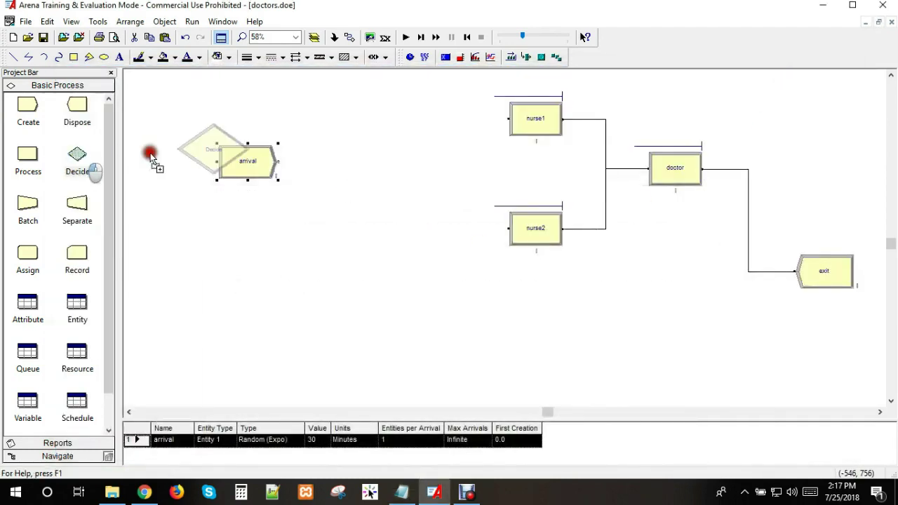
{"action": "left_click", "coordinate": [333, 155]}
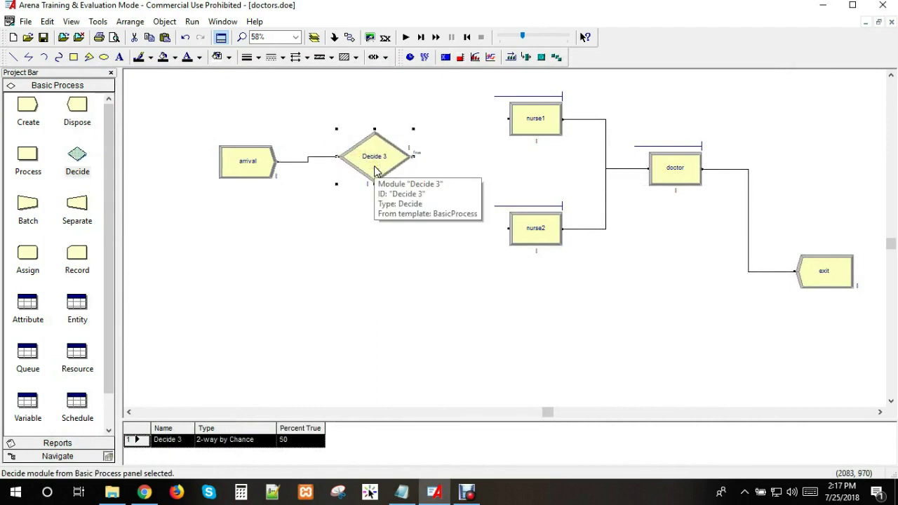
Connect the new Decide 3's False branch to the exit module
{"action": "left_click", "coordinate": [349, 37]}
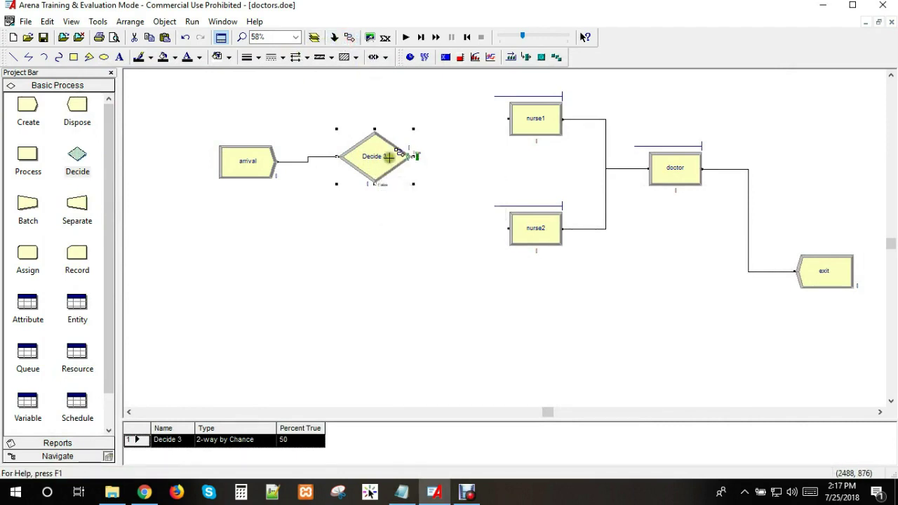
{"action": "left_click", "coordinate": [379, 183]}
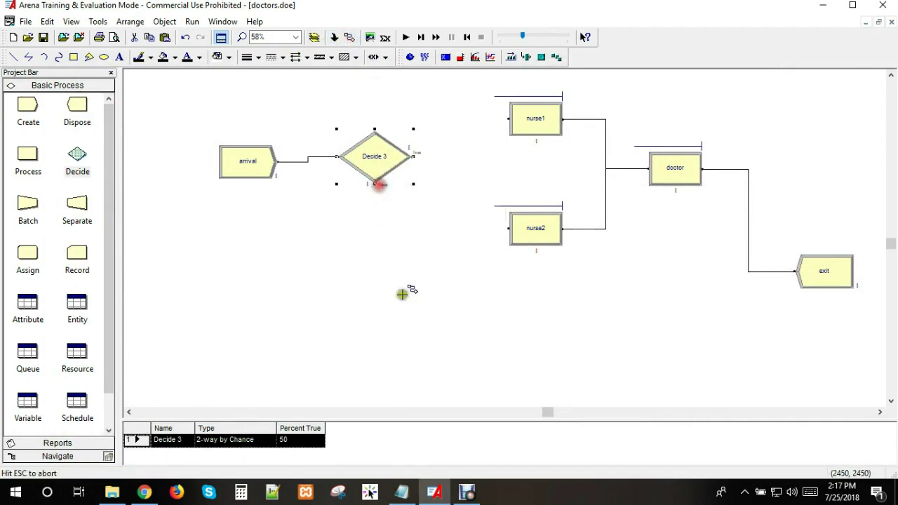
{"action": "left_click", "coordinate": [794, 271]}
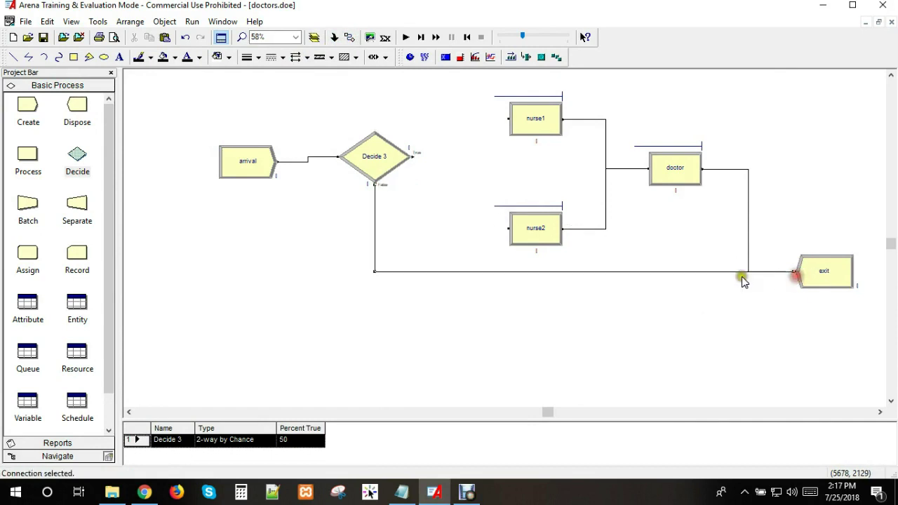
{"action": "double_click", "coordinate": [374, 155]}
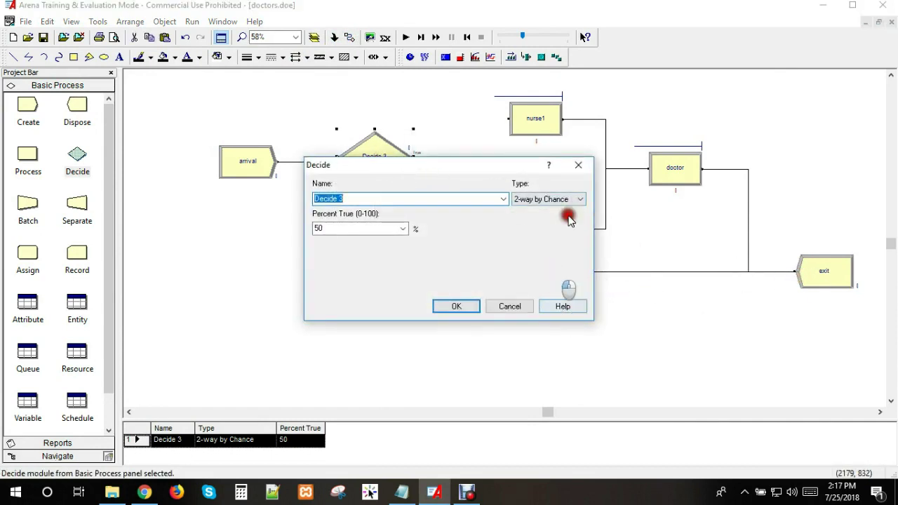
Cancel Decide 3's properties and delete its connector to the exit module
{"action": "left_click", "coordinate": [578, 165]}
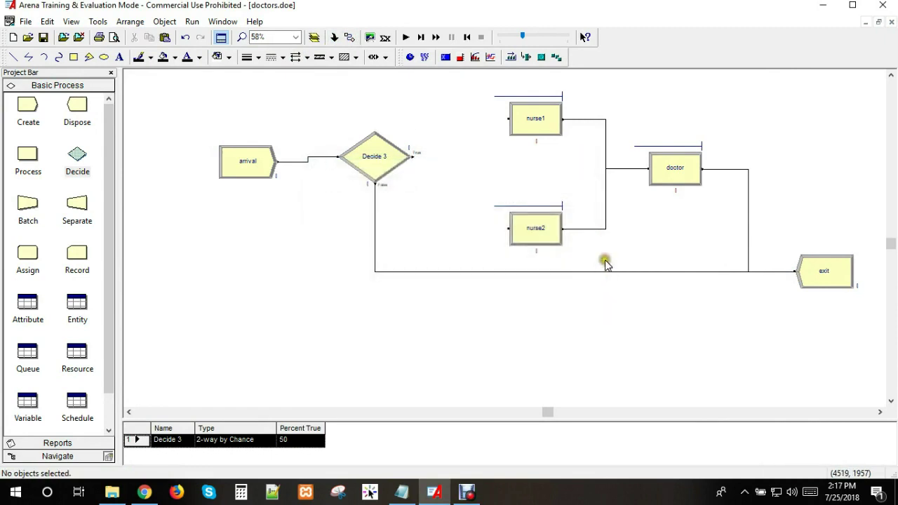
{"action": "left_click", "coordinate": [607, 271]}
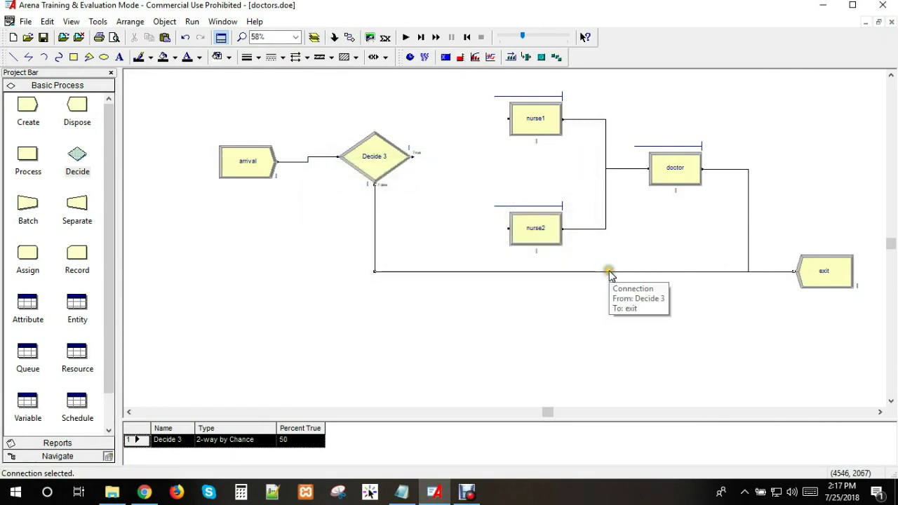
{"action": "key", "text": "Delete"}
Reopen Decide 3's properties, reposition the window, and expand the decision type list
{"action": "double_click", "coordinate": [384, 155]}
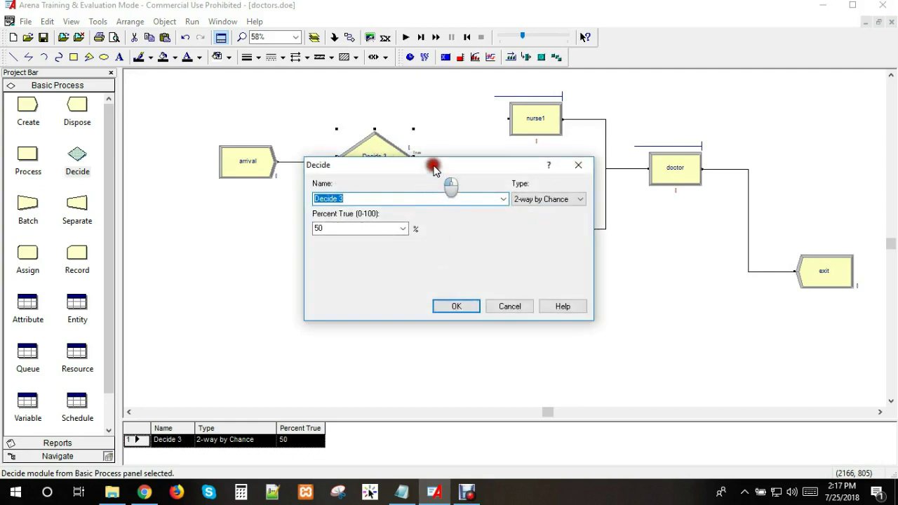
{"action": "left_click_drag", "start_coordinate": [435, 166], "coordinate": [289, 238]}
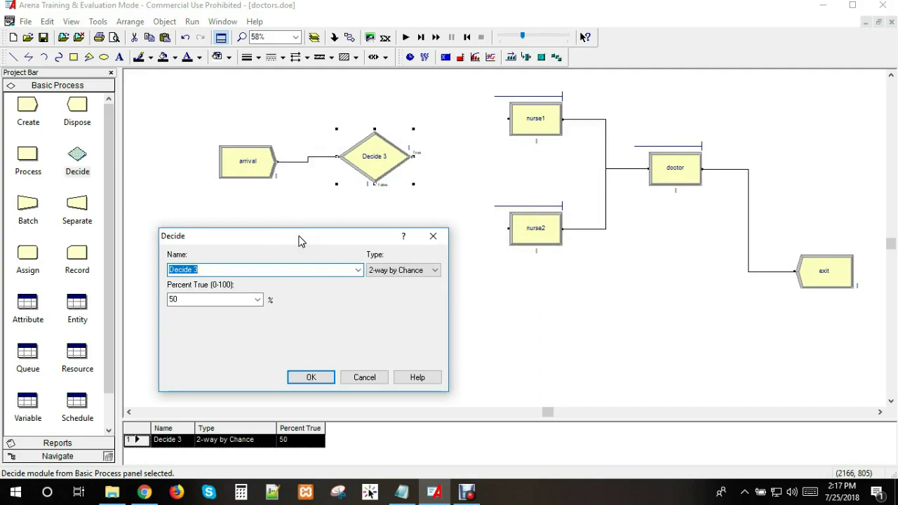
{"action": "left_click", "coordinate": [381, 184]}
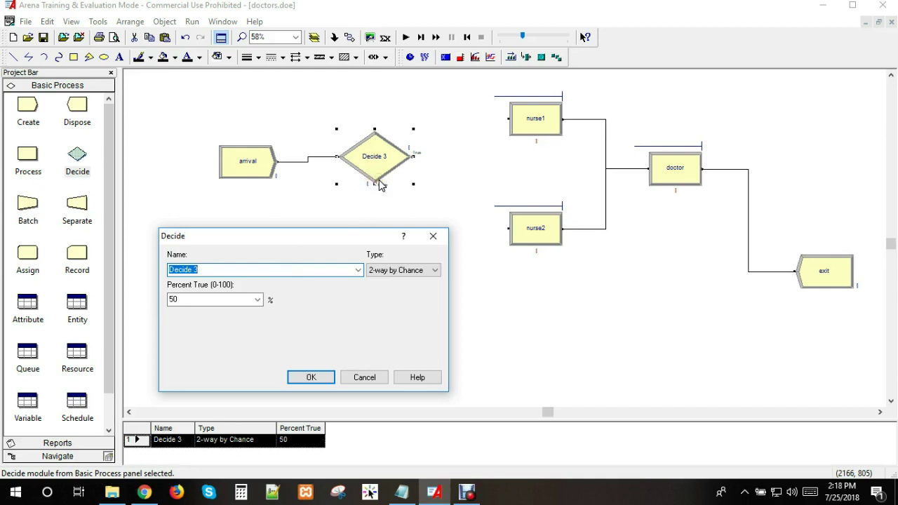
{"action": "left_click_drag", "start_coordinate": [359, 236], "coordinate": [350, 215]}
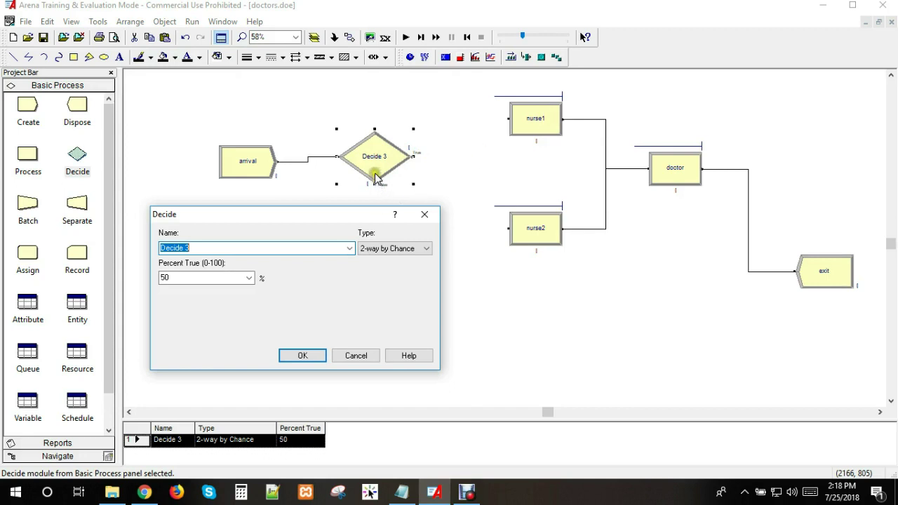
{"action": "left_click", "coordinate": [391, 249]}
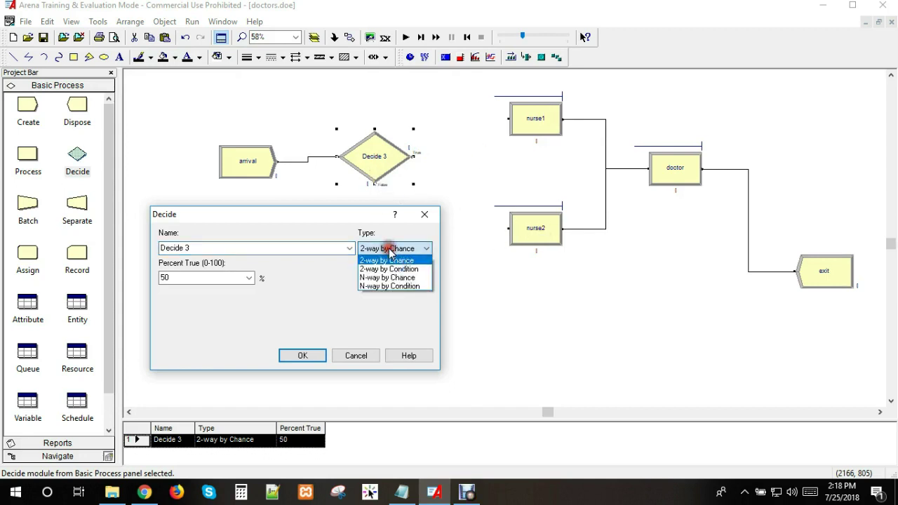
Change Decide 3's type from 2-way by Chance to N-way by Condition
{"action": "left_click", "coordinate": [395, 287]}
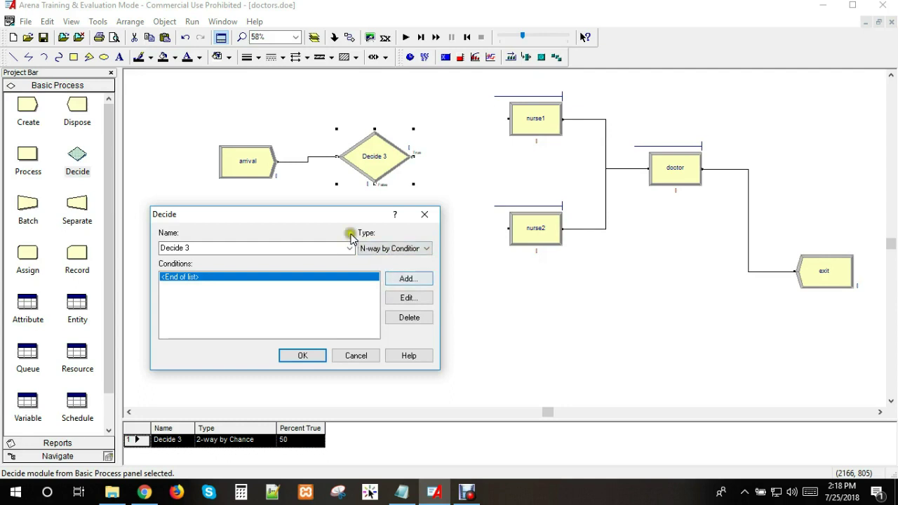
{"action": "mouse_move", "coordinate": [328, 214]}
{"action": "left_mouse_down"}
{"action": "mouse_move", "coordinate": [434, 181]}
{"action": "mouse_move", "coordinate": [349, 164]}
{"action": "left_mouse_up"}
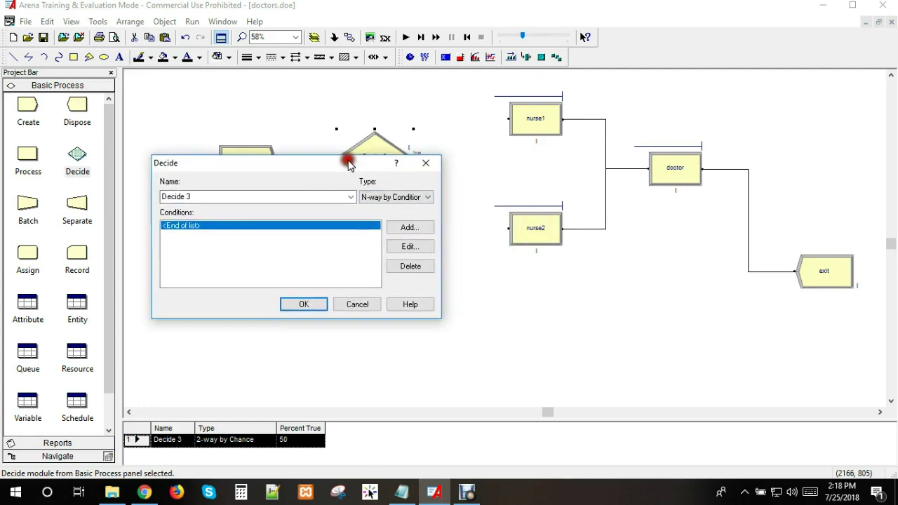
{"action": "left_click", "coordinate": [406, 230]}
Define the first condition as Attribute Entity.SerialNumber <= 12 and confirm it
{"action": "left_click_drag", "start_coordinate": [369, 195], "coordinate": [376, 179]}
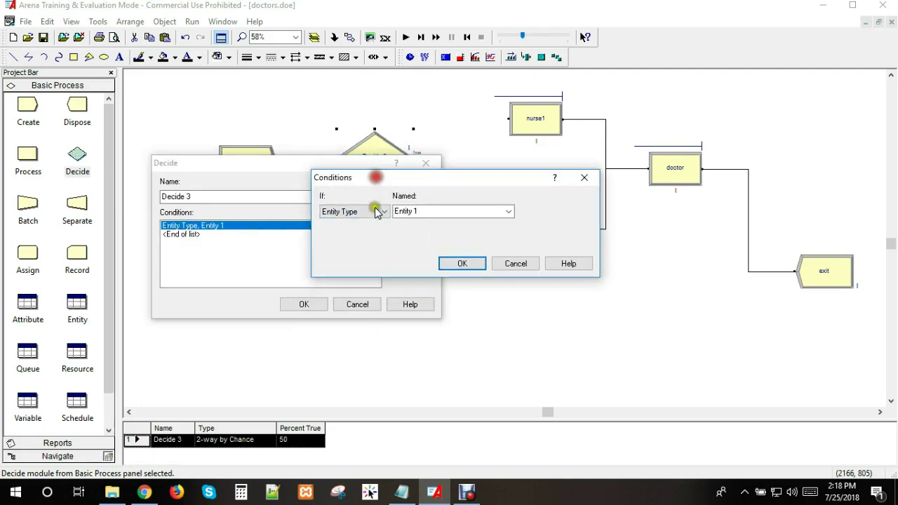
{"action": "left_click", "coordinate": [382, 211]}
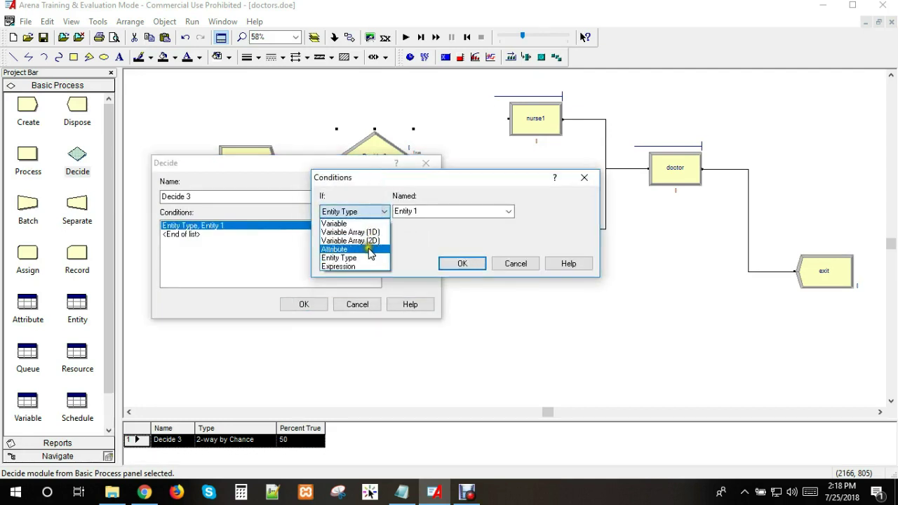
{"action": "left_click", "coordinate": [344, 245]}
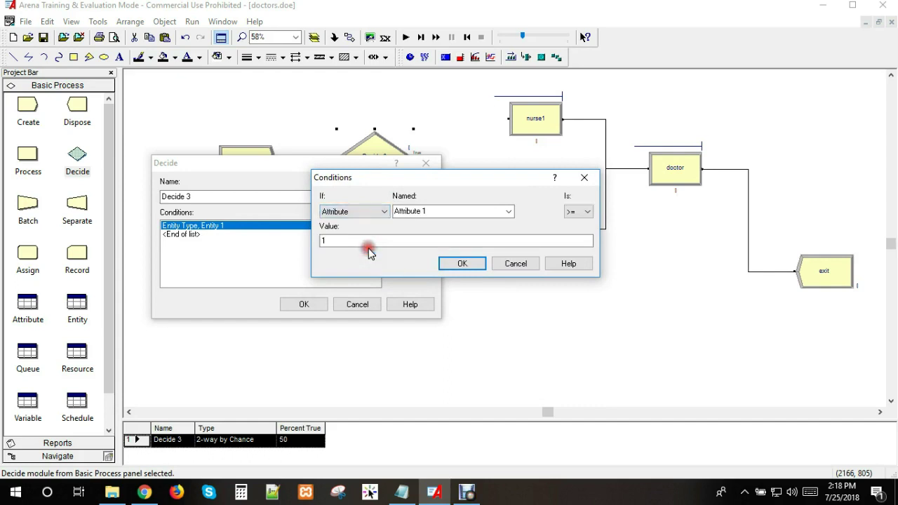
{"action": "left_click", "coordinate": [508, 212]}
{"action": "scroll", "coordinate": [480, 241], "scroll_direction": "down", "scroll_amount": 2}
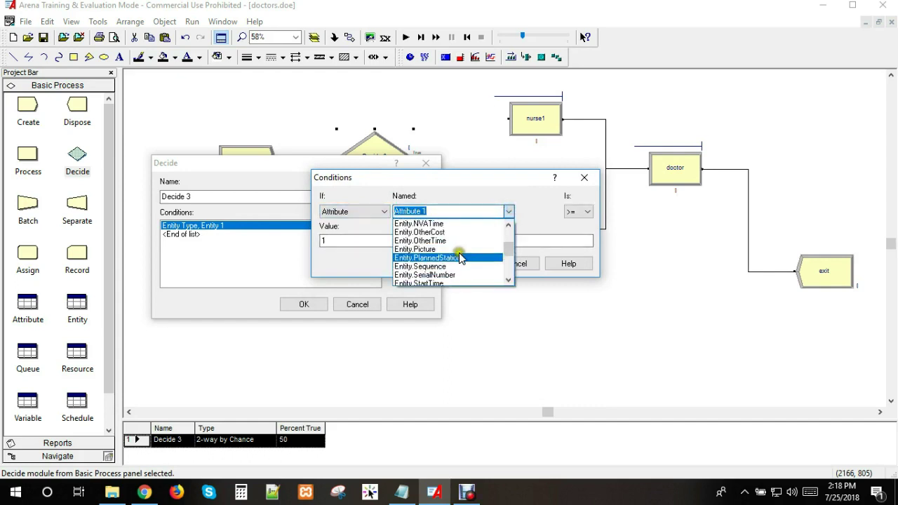
{"action": "scroll", "coordinate": [456, 249], "scroll_direction": "down", "scroll_amount": 2}
{"action": "left_click", "coordinate": [449, 250]}
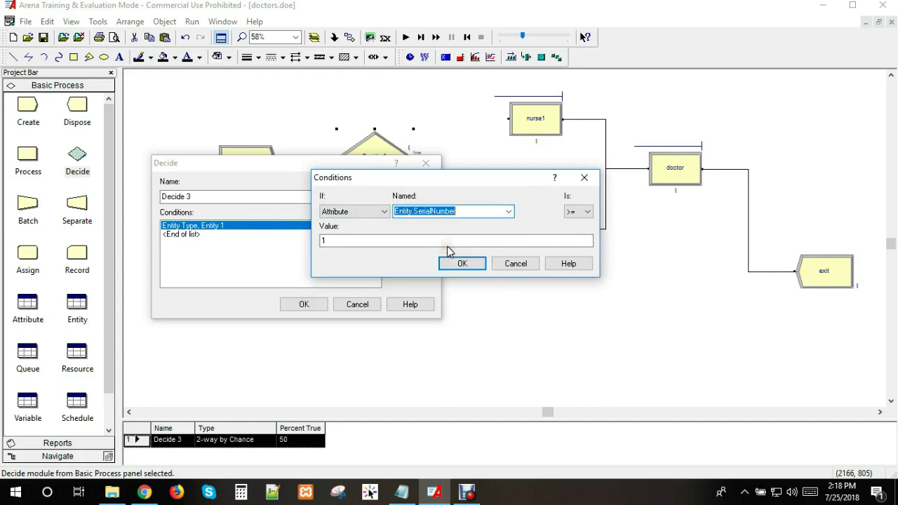
{"action": "left_click_drag", "start_coordinate": [471, 177], "coordinate": [366, 211]}
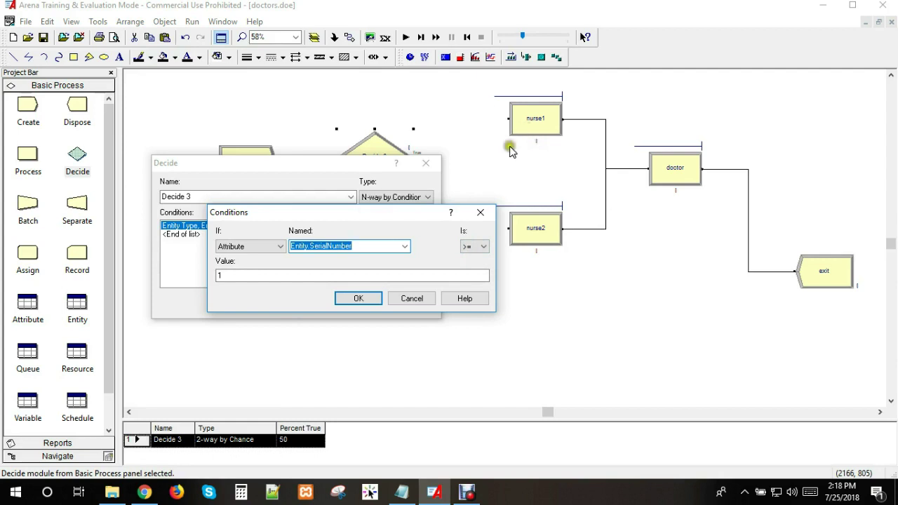
{"action": "left_click", "coordinate": [253, 275]}
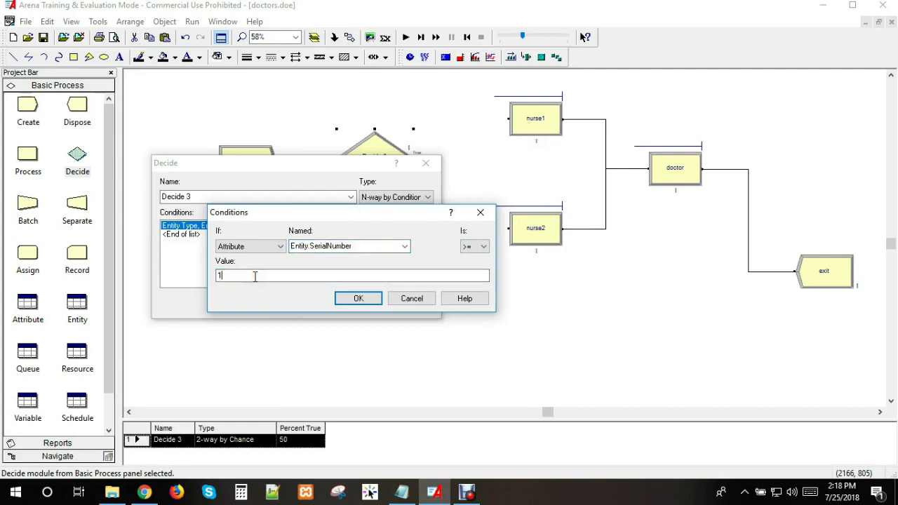
{"action": "type", "text": "2"}
{"action": "left_click", "coordinate": [483, 247]}
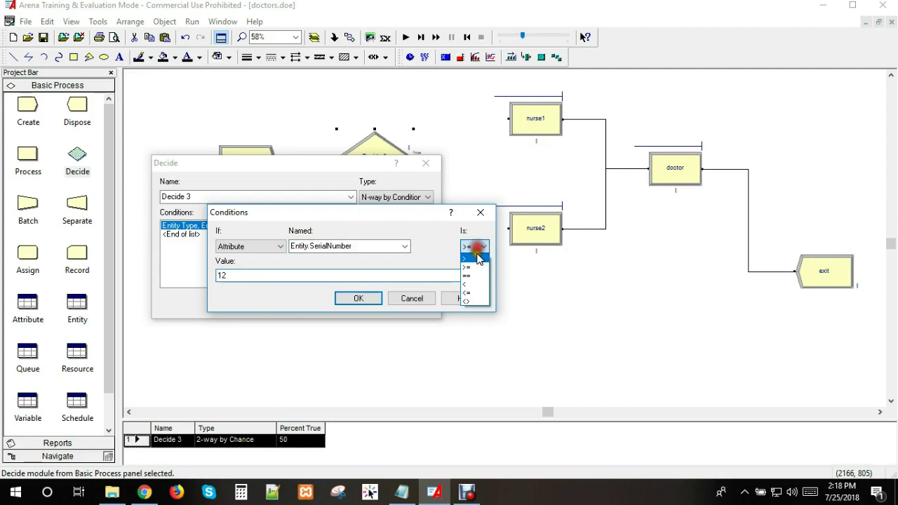
{"action": "left_click", "coordinate": [474, 292]}
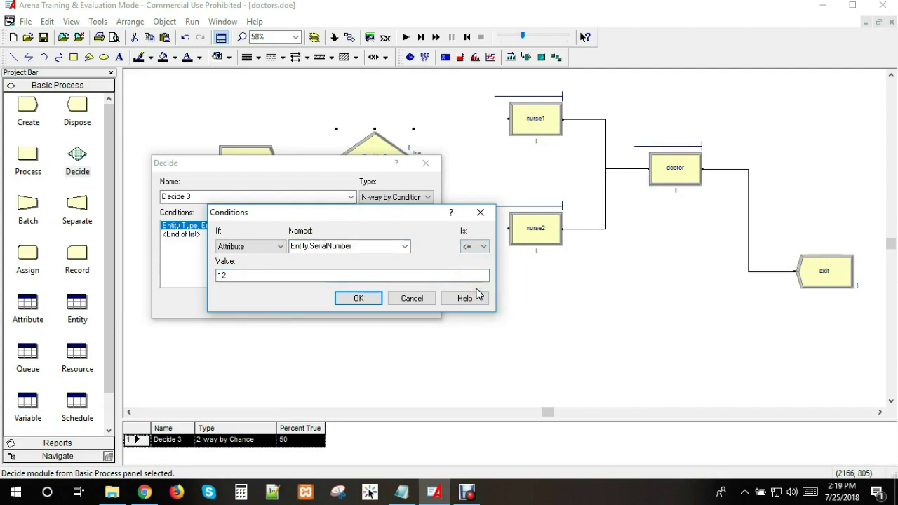
{"action": "left_click", "coordinate": [358, 298]}
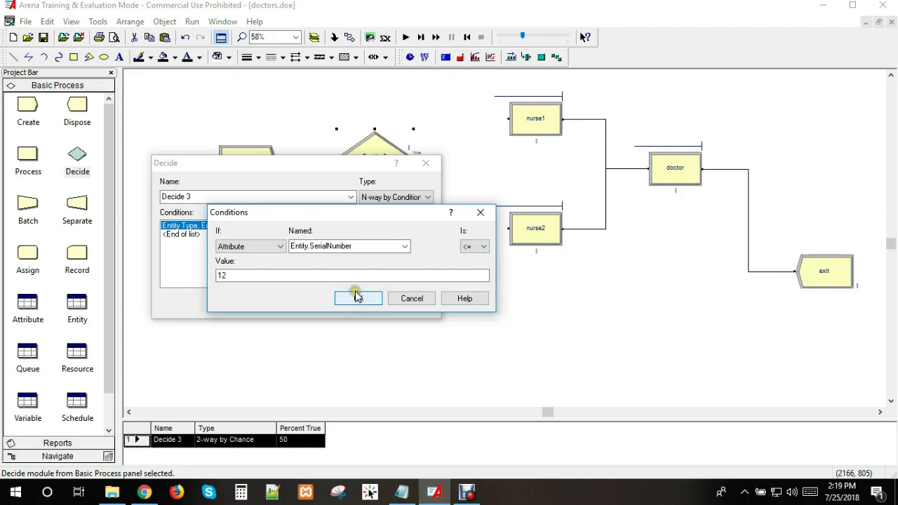
{"action": "left_click", "coordinate": [358, 298]}
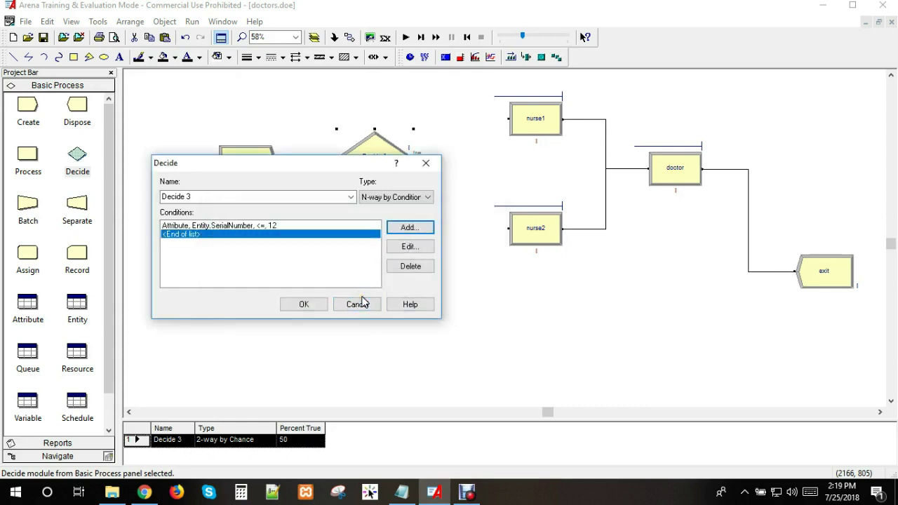
{"action": "left_click", "coordinate": [409, 227]}
Add a second condition, Attribute Entity.SerialNumber <= 20, and confirm Decide 3's settings
{"action": "left_click", "coordinate": [409, 227]}
{"action": "left_click", "coordinate": [350, 228]}
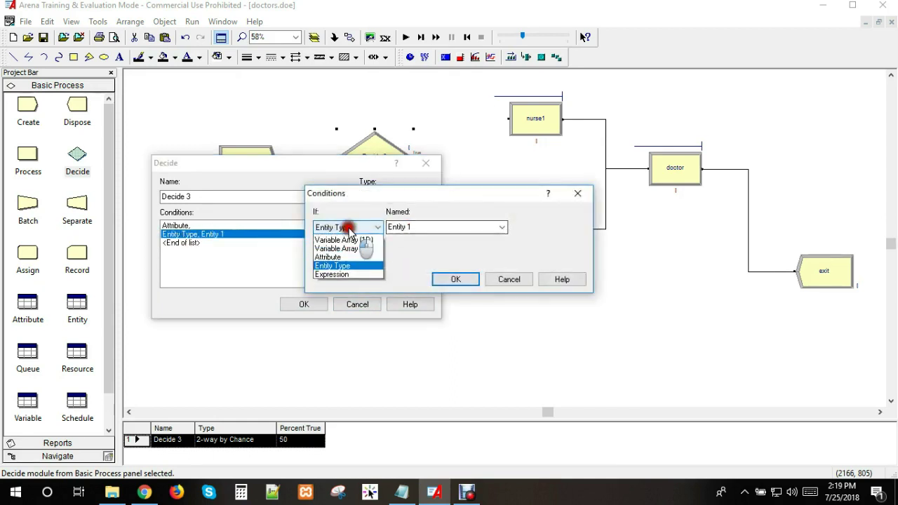
{"action": "left_click", "coordinate": [358, 266]}
{"action": "left_click", "coordinate": [501, 227]}
{"action": "scroll", "coordinate": [466, 268], "scroll_direction": "down", "scroll_amount": 3}
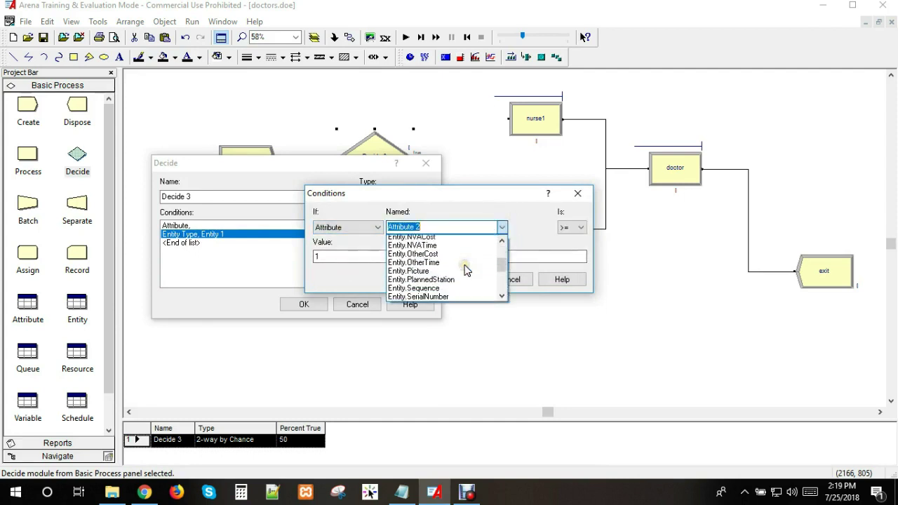
{"action": "left_click", "coordinate": [421, 296]}
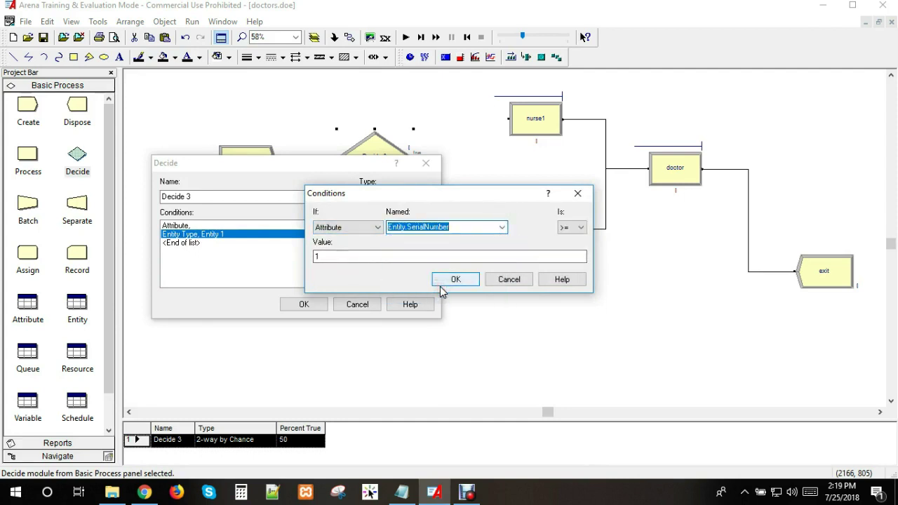
{"action": "left_click", "coordinate": [580, 227]}
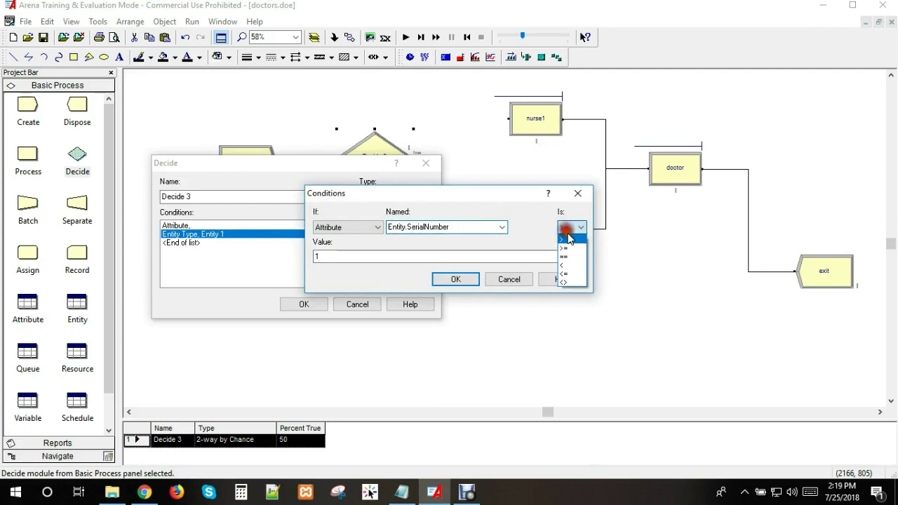
{"action": "left_click", "coordinate": [578, 275]}
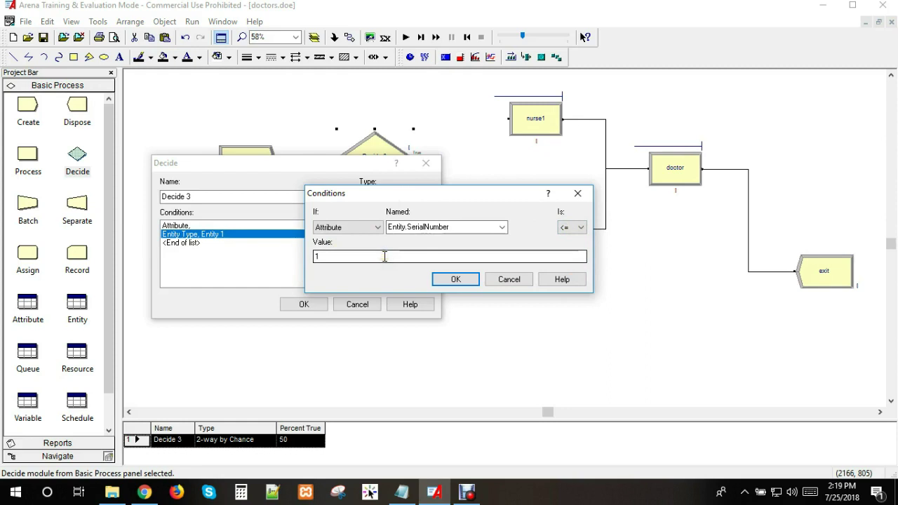
{"action": "left_click_drag", "start_coordinate": [385, 256], "coordinate": [308, 256]}
{"action": "type", "text": "20"}
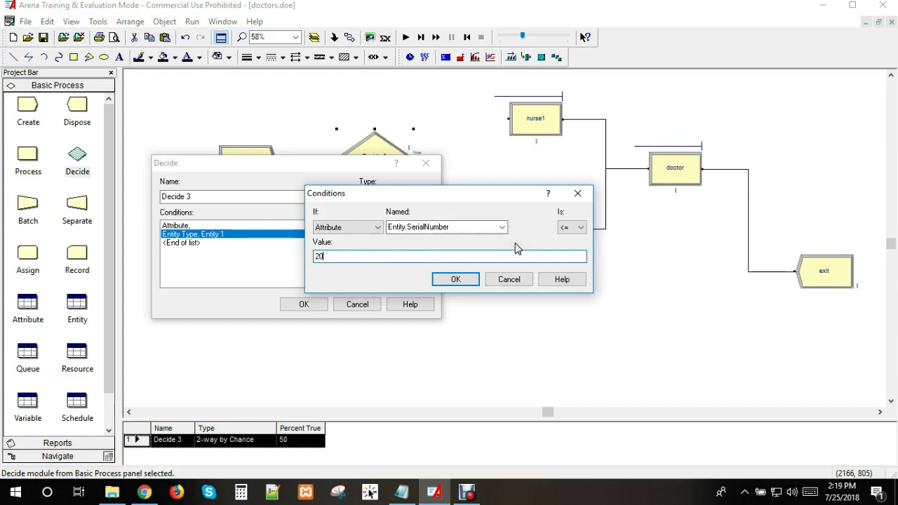
{"action": "left_click", "coordinate": [513, 243]}
{"action": "left_click", "coordinate": [457, 281]}
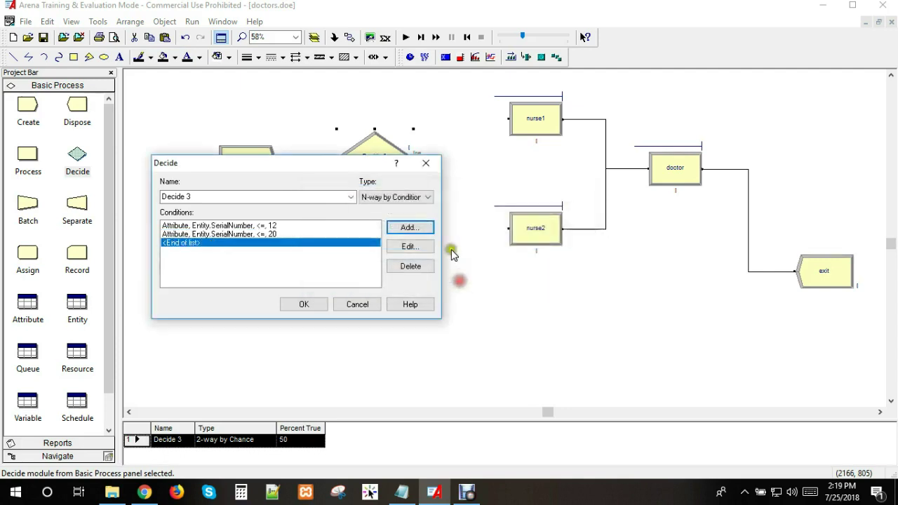
{"action": "left_click", "coordinate": [295, 307]}
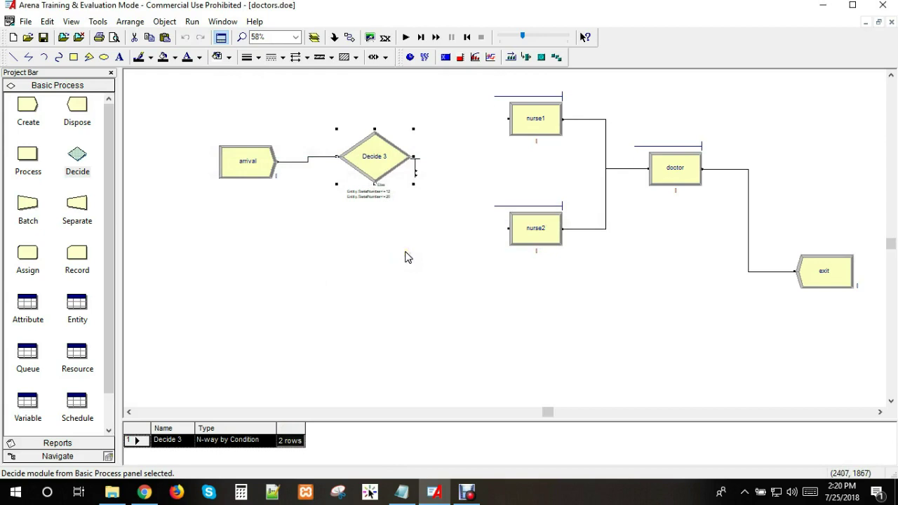
{"action": "scroll", "coordinate": [409, 257], "scroll_direction": "up", "scroll_amount": 2}
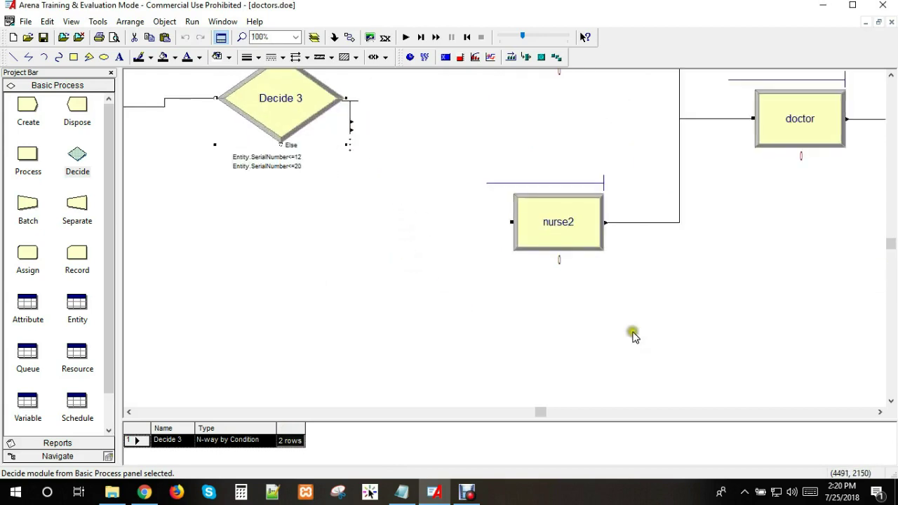
{"action": "scroll", "coordinate": [889, 246], "scroll_direction": "up", "scroll_amount": 3}
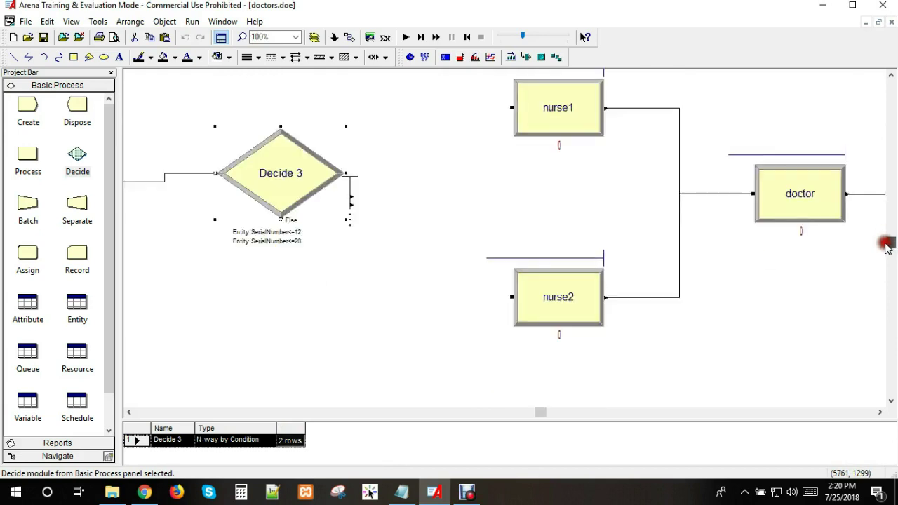
Select Decide 3's new condition exit points on the canvas
{"action": "left_click", "coordinate": [350, 200]}
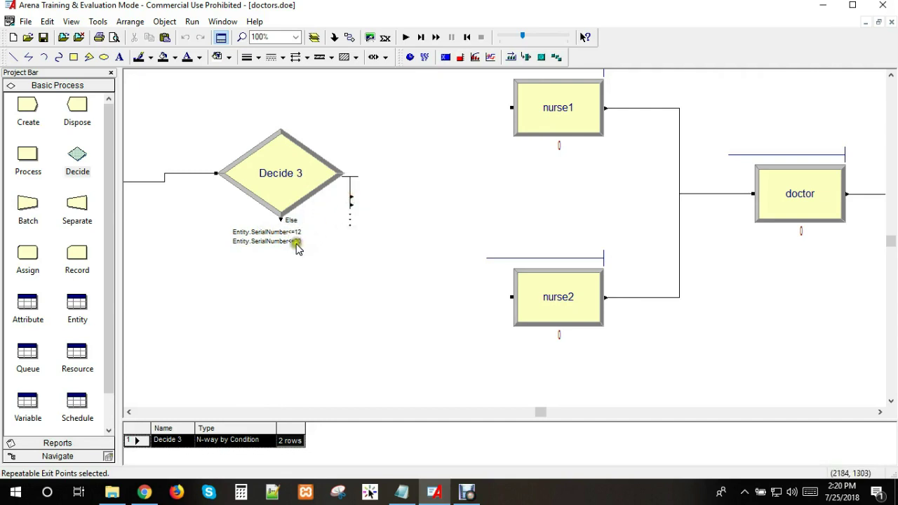
Connect Decide 3's first condition exit to nurse1 and reroute that connector lower
{"action": "left_click", "coordinate": [350, 206]}
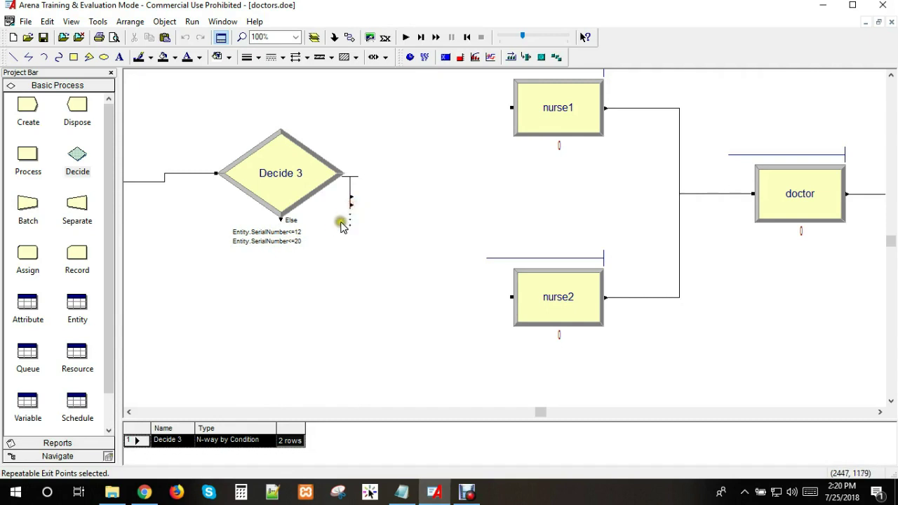
{"action": "left_click", "coordinate": [348, 37]}
{"action": "left_click", "coordinate": [350, 196]}
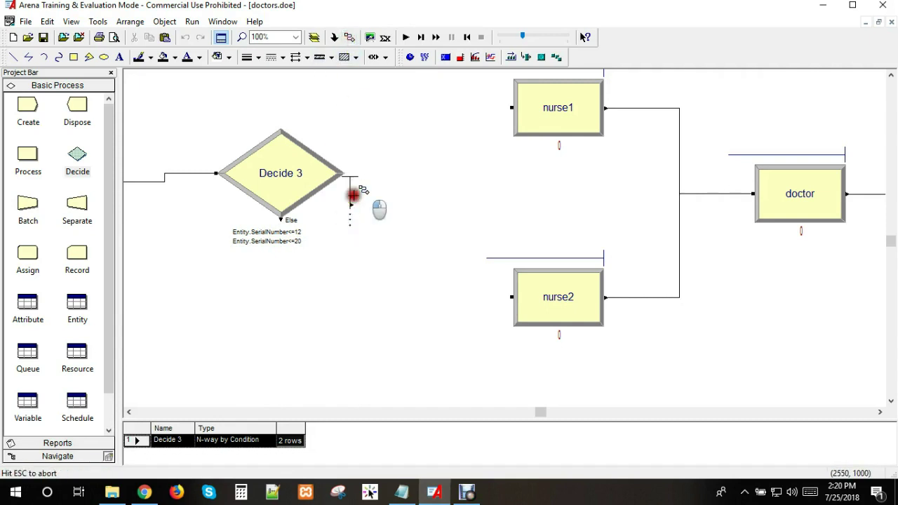
{"action": "left_click", "coordinate": [512, 106]}
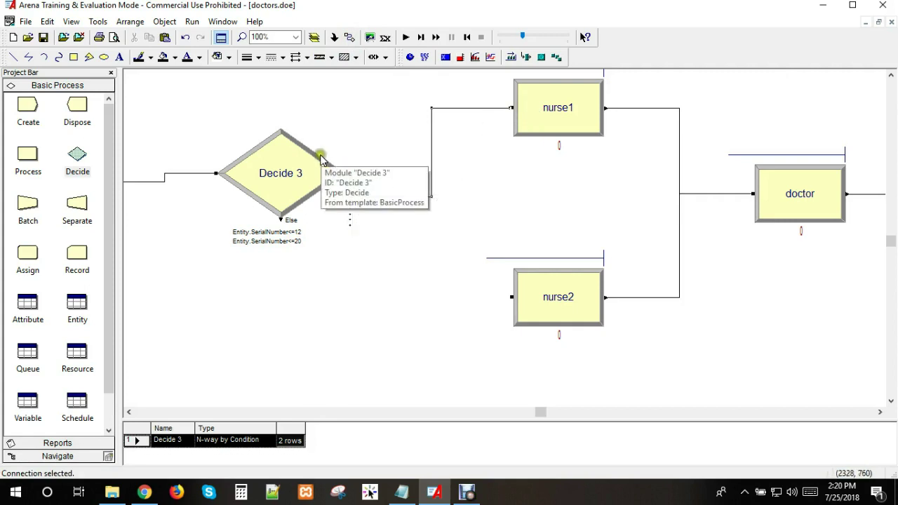
{"action": "left_click_drag", "start_coordinate": [342, 171], "coordinate": [349, 185]}
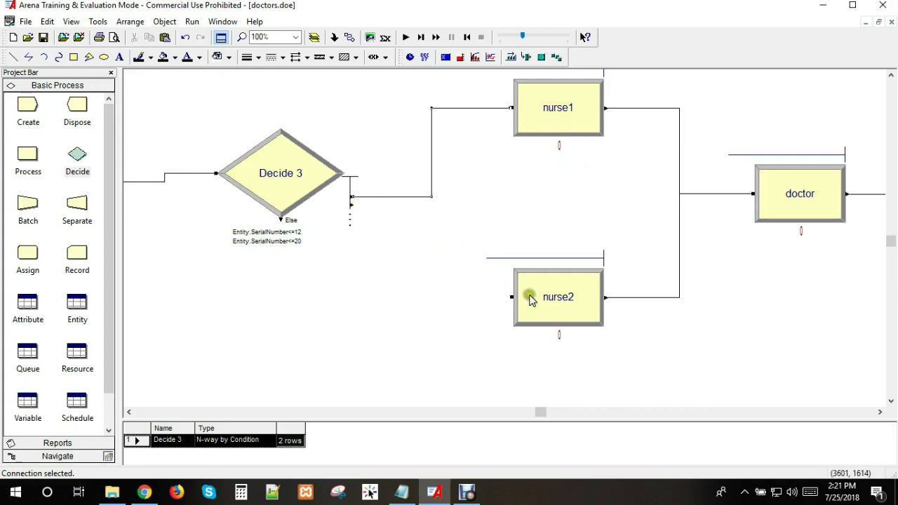
{"action": "left_click", "coordinate": [349, 37]}
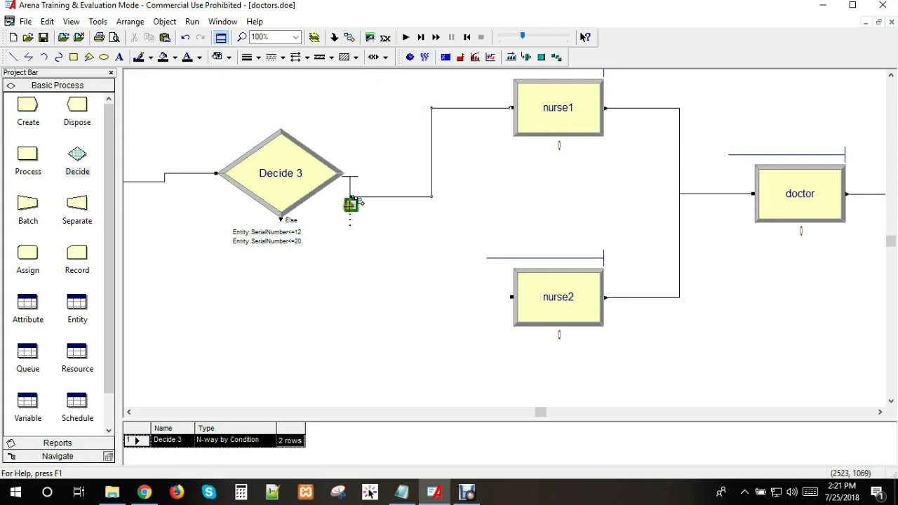
Connect Decide 3's second condition exit to nurse2's entry point
{"action": "left_click", "coordinate": [350, 204]}
{"action": "left_click", "coordinate": [510, 297]}
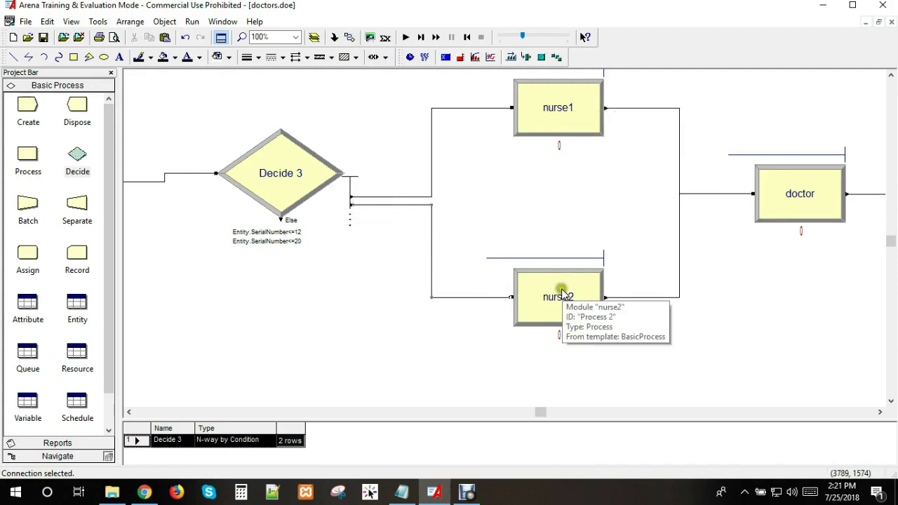
{"action": "scroll", "coordinate": [430, 232], "scroll_direction": "up", "scroll_amount": 2}
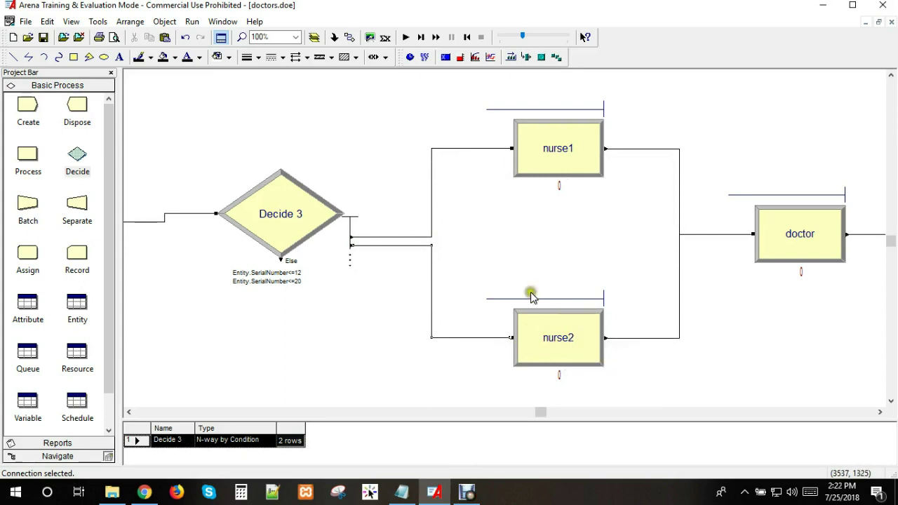
{"action": "scroll", "coordinate": [369, 239], "scroll_direction": "down", "scroll_amount": 3}
{"action": "scroll", "coordinate": [371, 240], "scroll_direction": "down", "scroll_amount": 2}
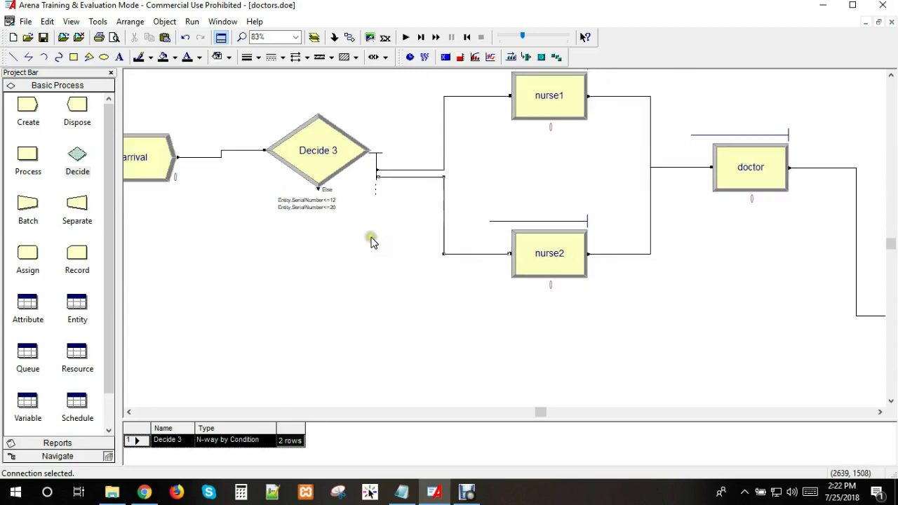
{"action": "scroll", "coordinate": [374, 243], "scroll_direction": "down", "scroll_amount": 1}
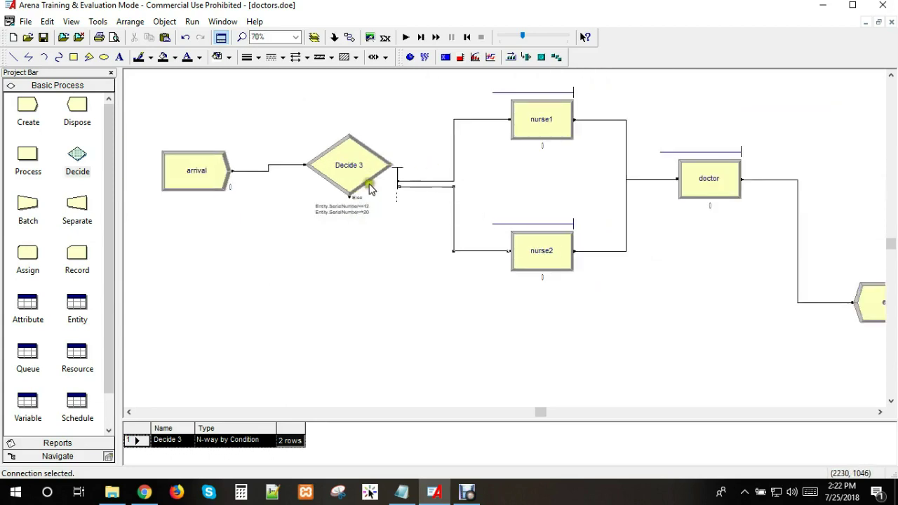
Connect Decide 3's Else exit to the exit Dispose module and zoom out to see the flowchart
{"action": "left_click", "coordinate": [353, 37]}
{"action": "left_click", "coordinate": [349, 198]}
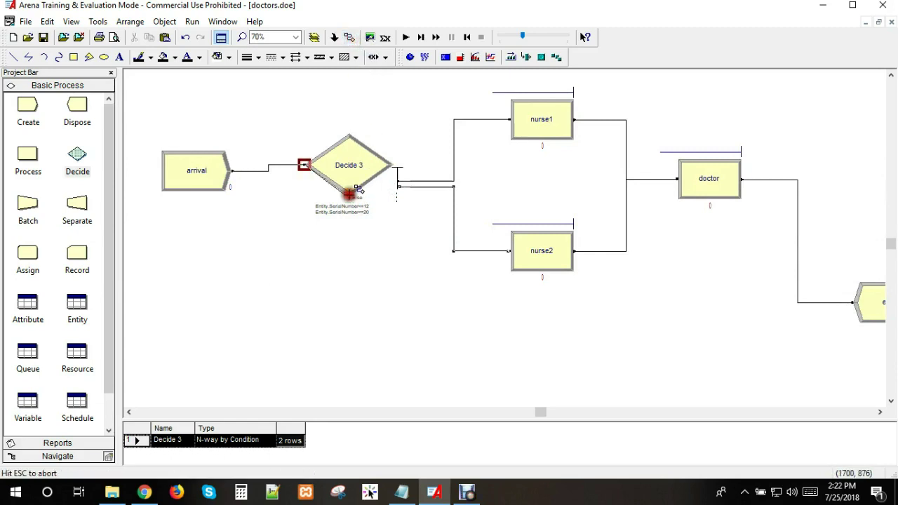
{"action": "left_click", "coordinate": [852, 303]}
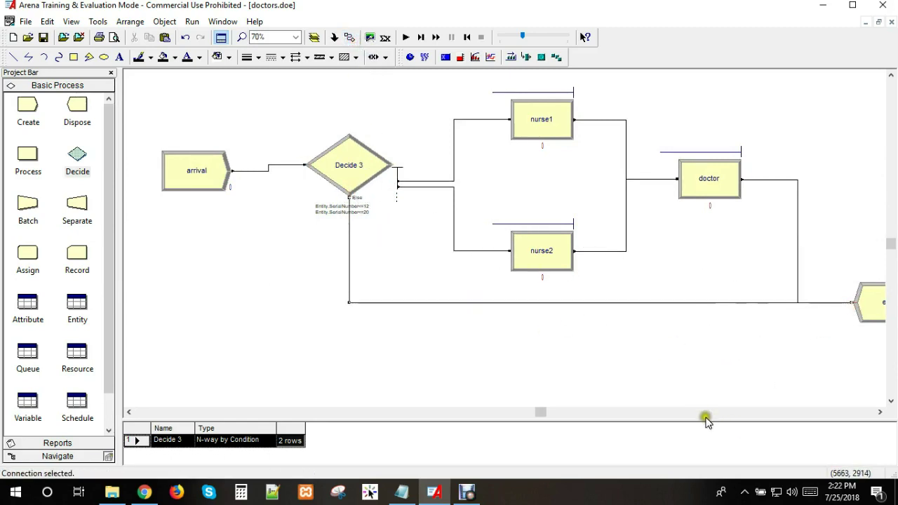
{"action": "key", "text": "minus"}
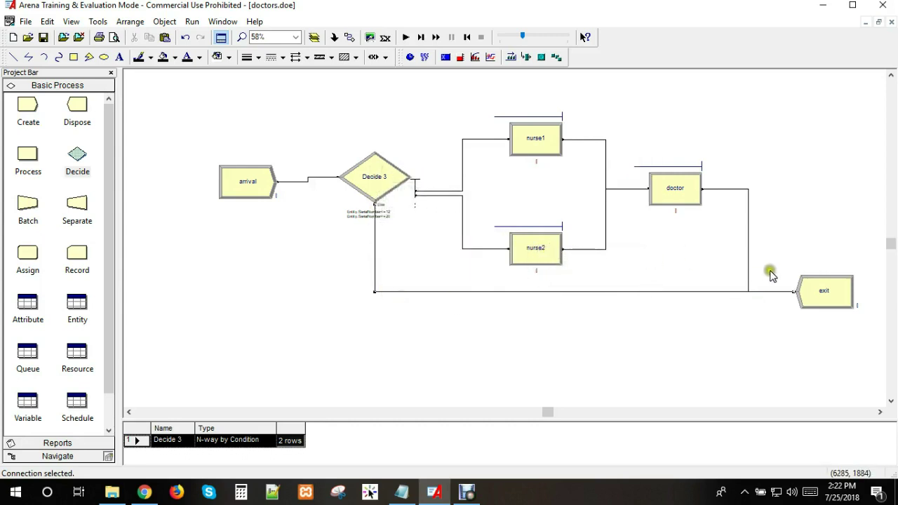
Run the 20-hour clinic simulation and accept viewing its results report
{"action": "left_click", "coordinate": [407, 38]}
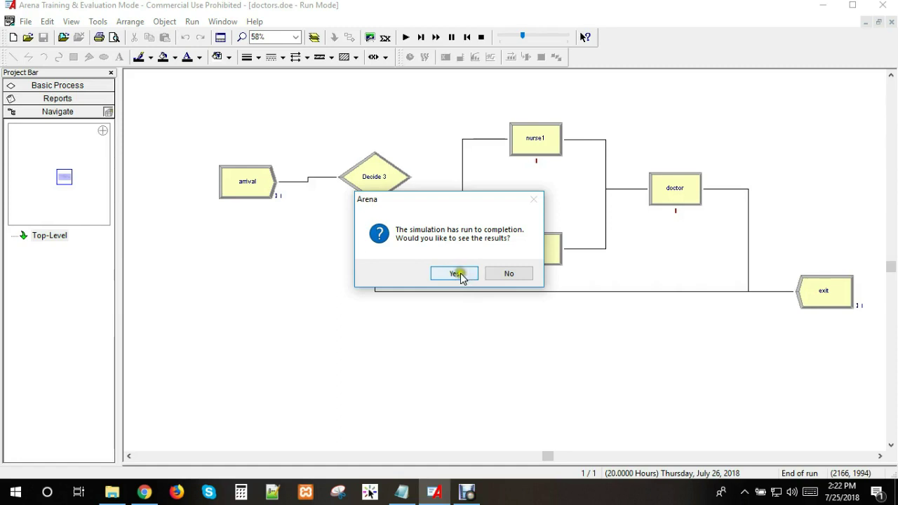
{"action": "left_click", "coordinate": [452, 274]}
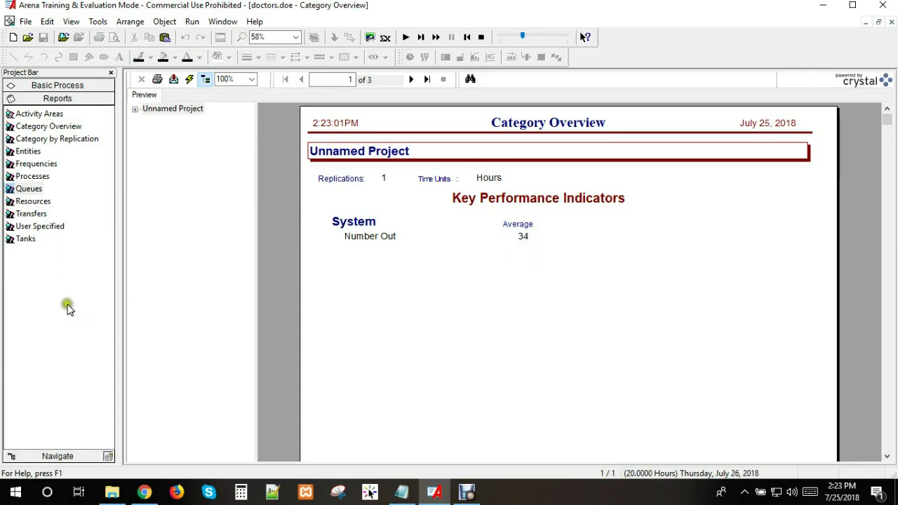
Open the Queues report from the Reports panel
{"action": "left_click", "coordinate": [28, 189]}
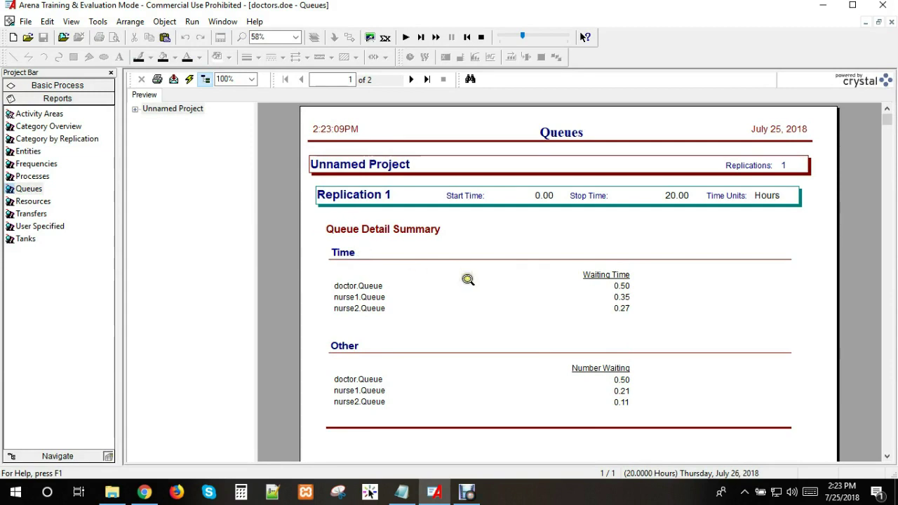
{"action": "scroll", "coordinate": [468, 277], "scroll_direction": "down", "scroll_amount": 3}
{"action": "scroll", "coordinate": [468, 280], "scroll_direction": "up", "scroll_amount": 3}
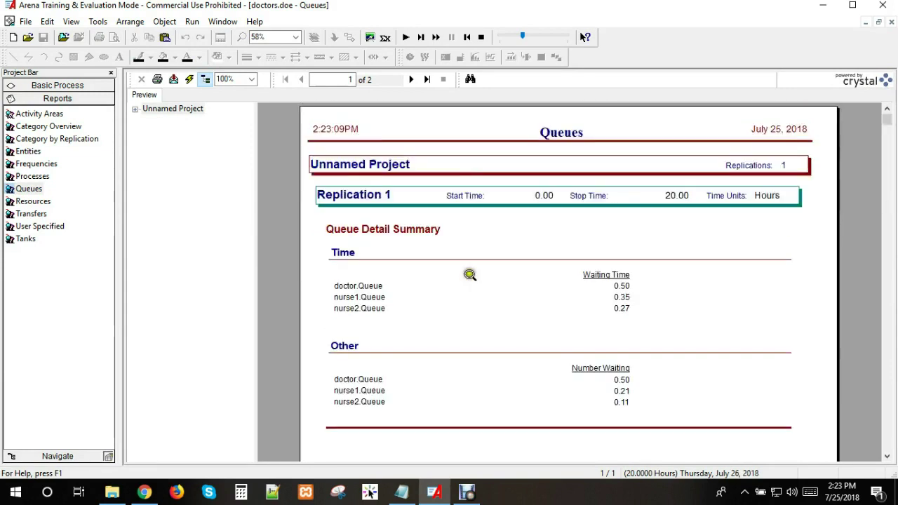